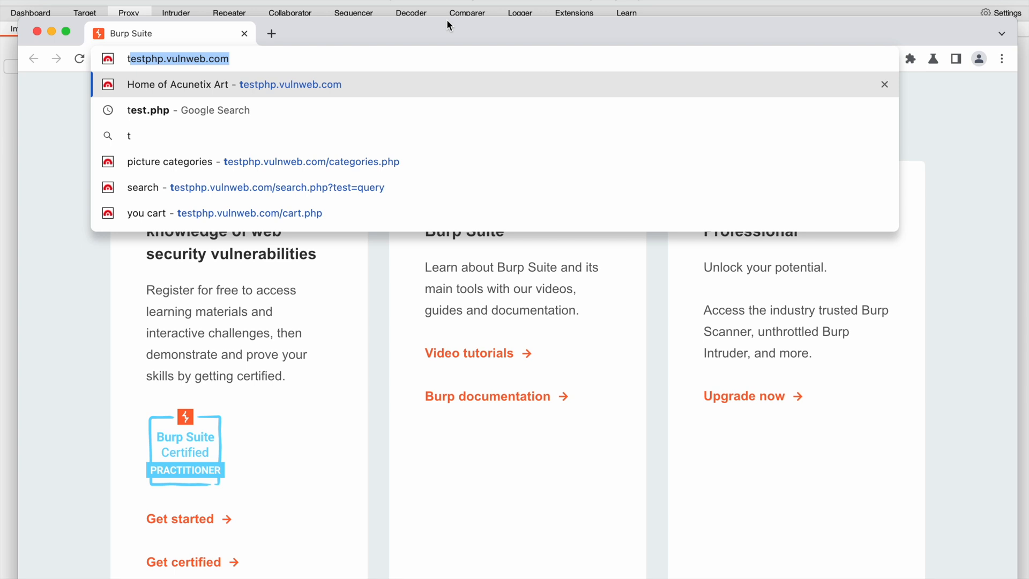
# Open testphp.vulnweb.com in the browser, and switch to Burp Suite to turn on proxy interception.
pyautogui.click(407, 84)
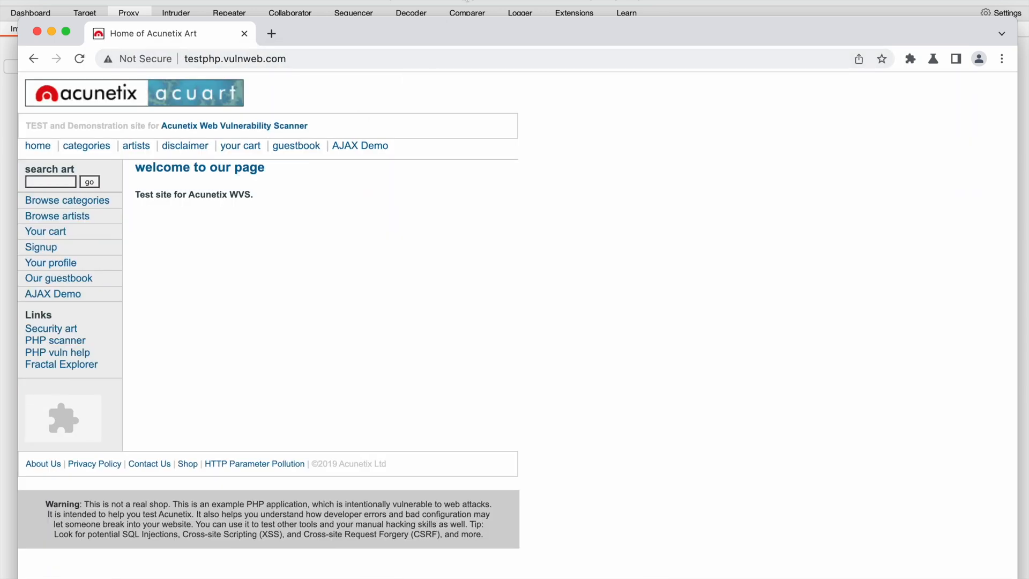
pyautogui.press('super+Tab')
pyautogui.click(205, 71)
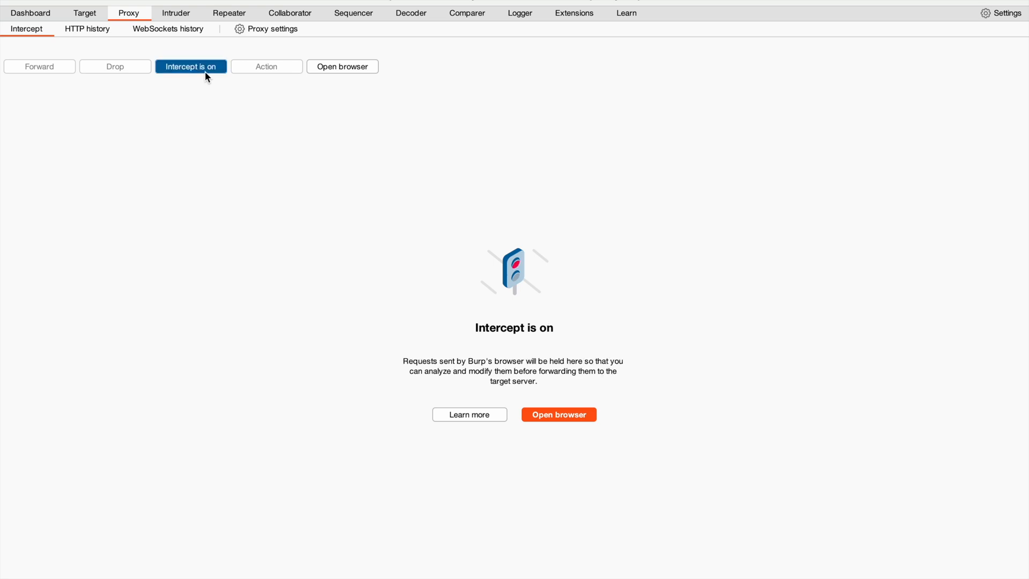
# Switch to the browser, reload the testphp.vulnweb.com page, and return to Burp Suite for the intercepted request.
pyautogui.press('super+Tab')
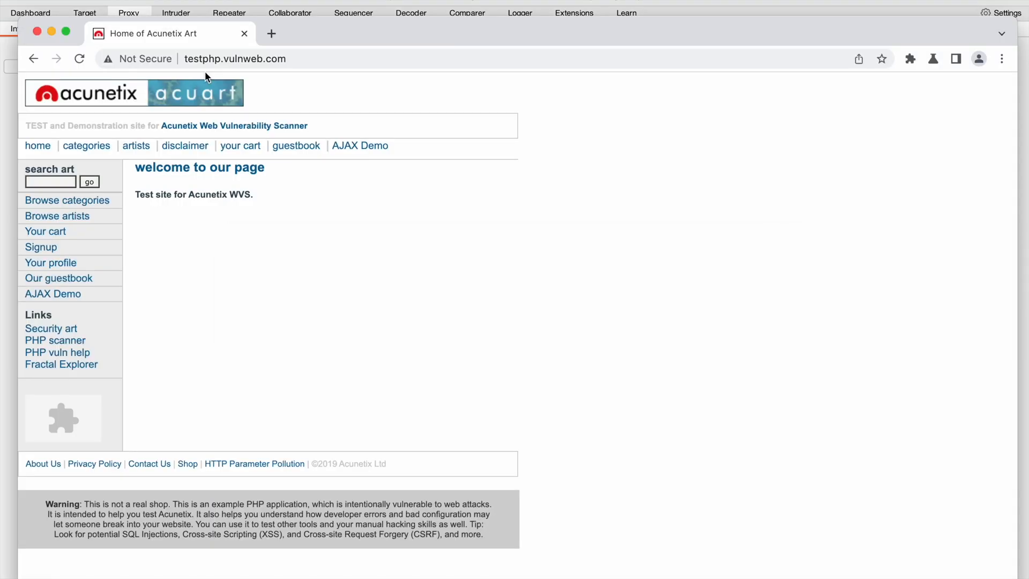
pyautogui.click(76, 65)
pyautogui.click(293, 3)
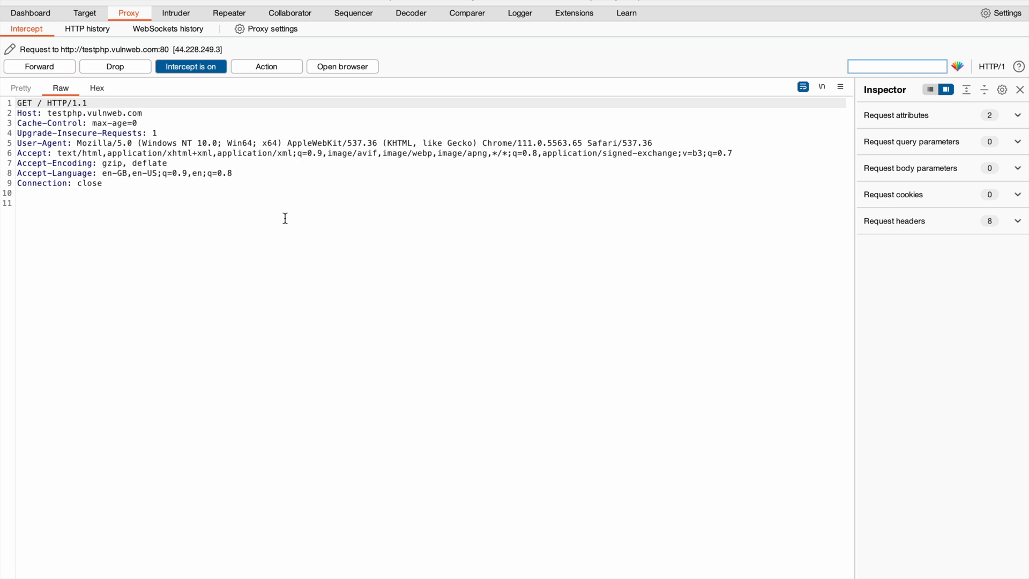
# Send the intercepted GET request to Repeater and turn off proxy interception.
pyautogui.click(250, 66)
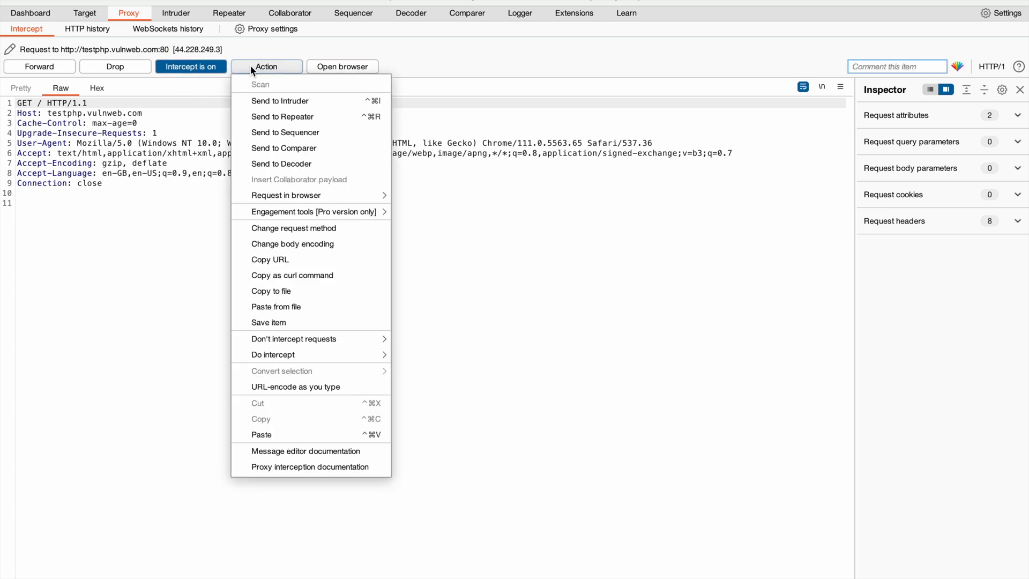
pyautogui.click(336, 119)
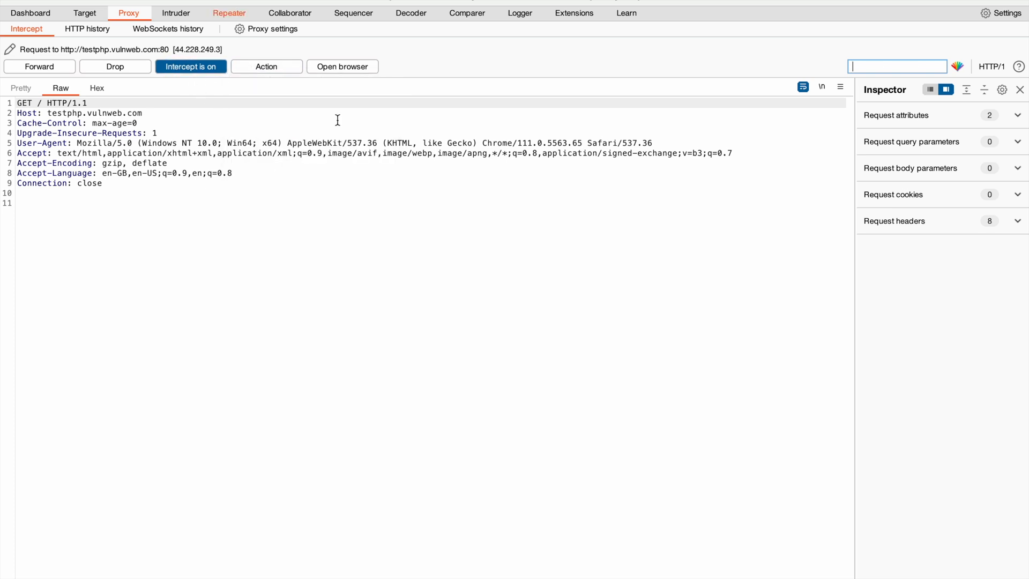
pyautogui.click(208, 65)
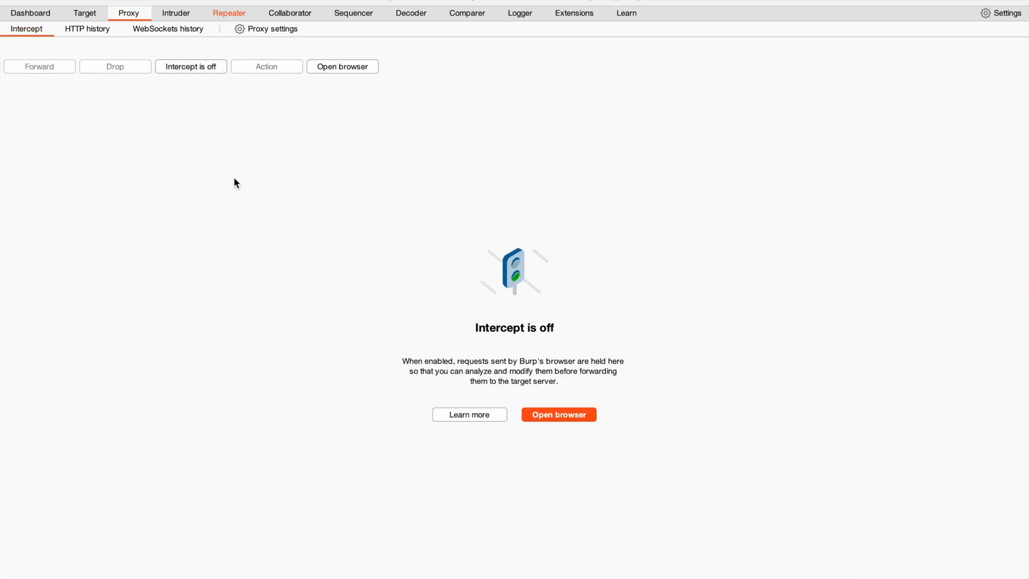
# Copy the full value of the Accept header from the request in Repeater.
pyautogui.click(219, 19)
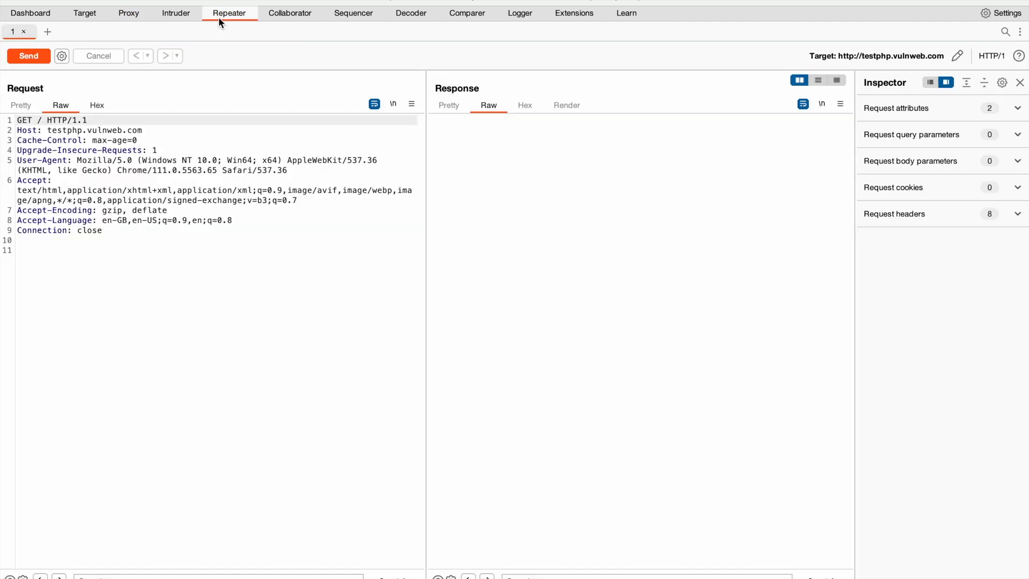
pyautogui.click(149, 394)
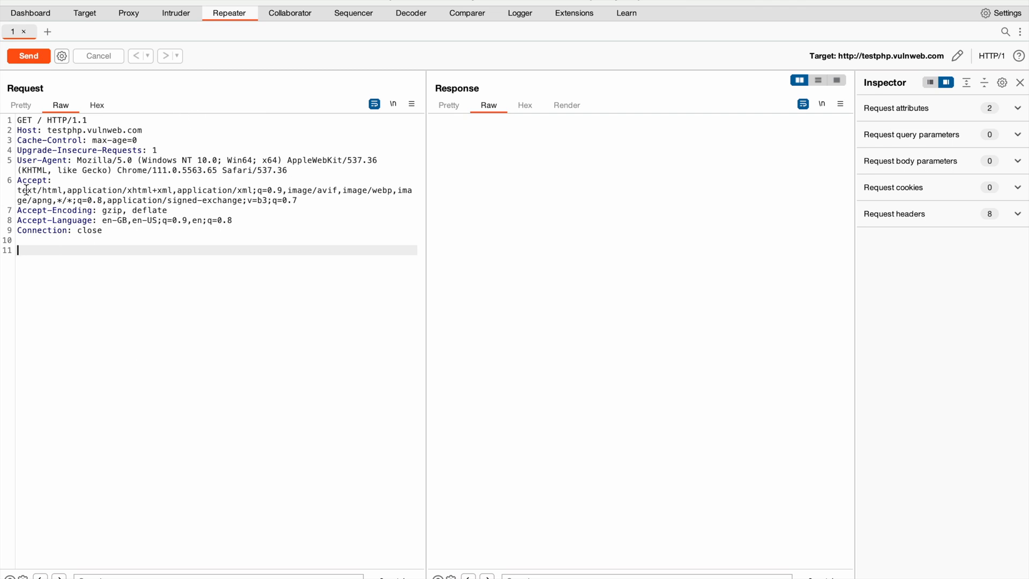
pyautogui.moveTo(17, 191); pyautogui.dragTo(299, 199)
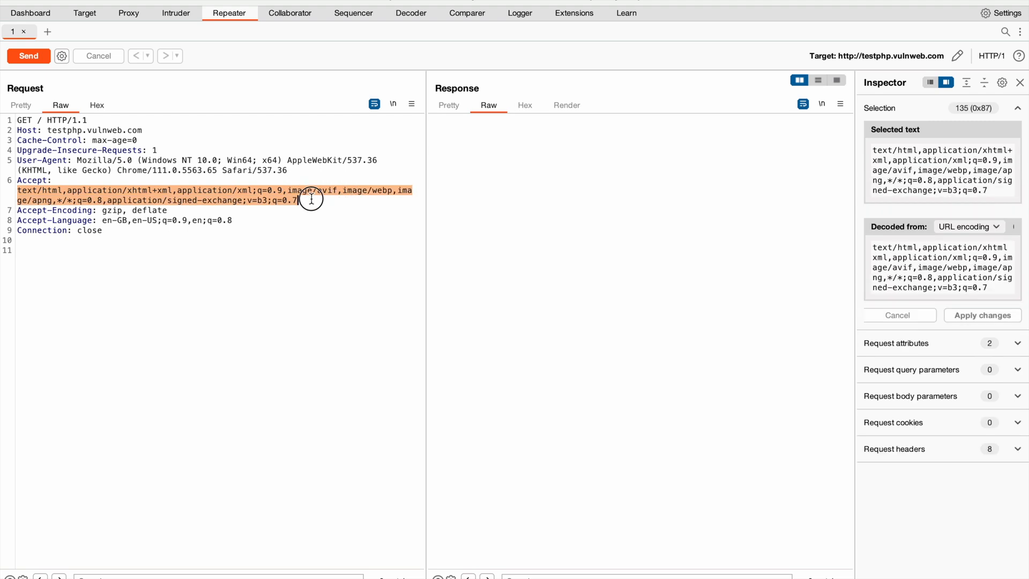
pyautogui.click(253, 191)
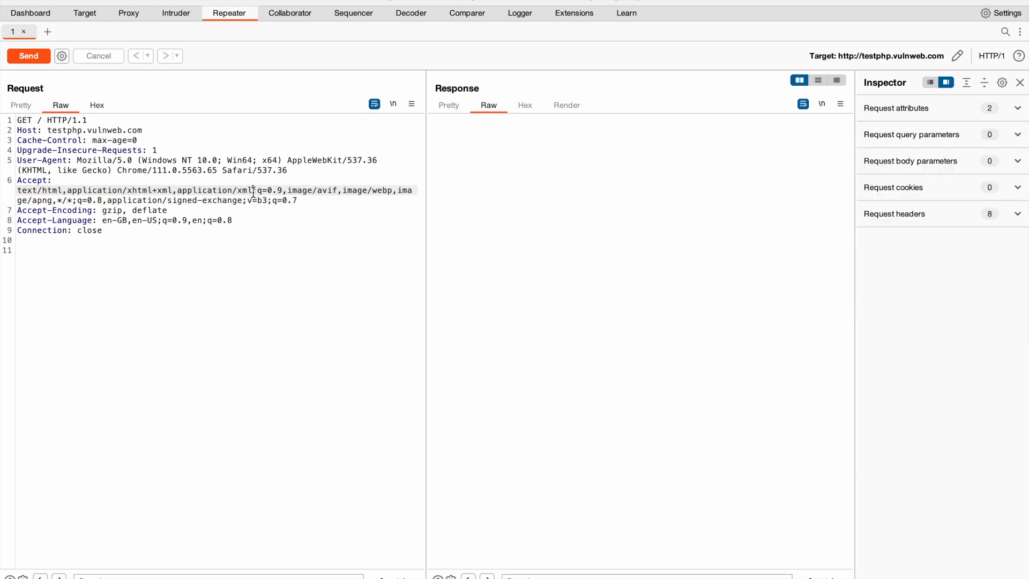
pyautogui.doubleClick(253, 192)
pyautogui.click(253, 192)
pyautogui.doubleClick(254, 192)
pyautogui.click(254, 191)
pyautogui.moveTo(19, 191); pyautogui.dragTo(320, 198)
pyautogui.press('super+c')
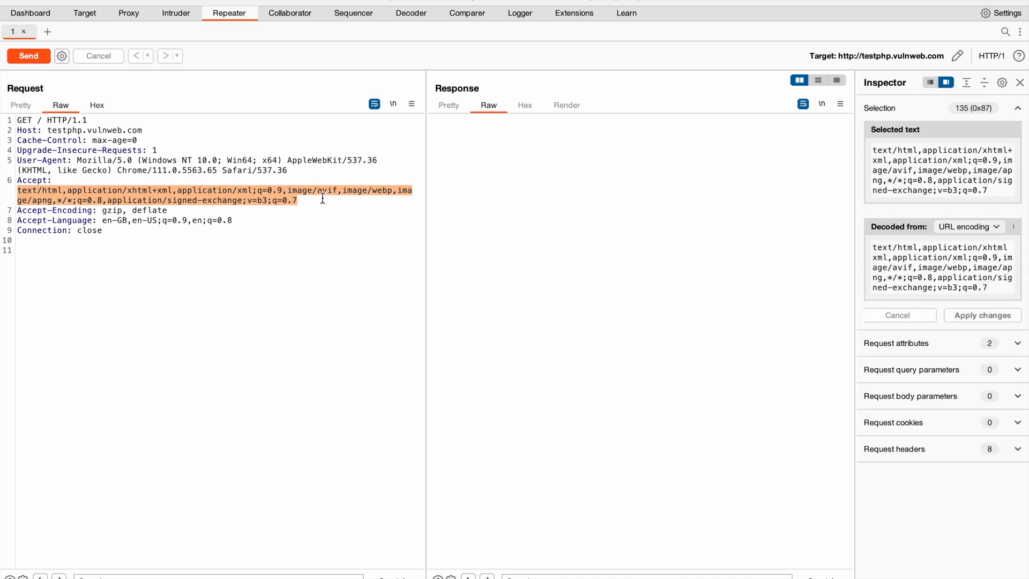
pyautogui.click(262, 198)
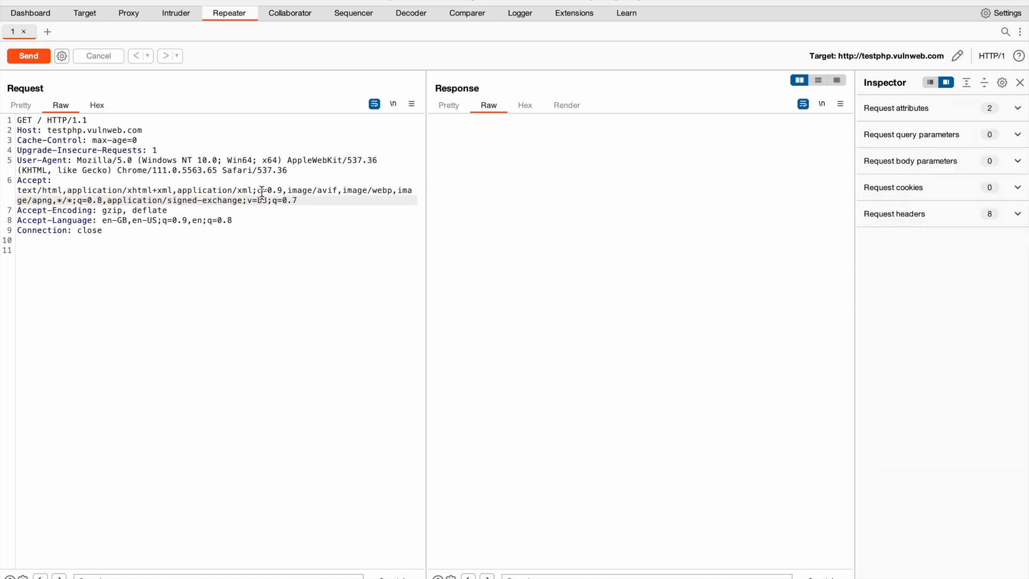
pyautogui.click(307, 15)
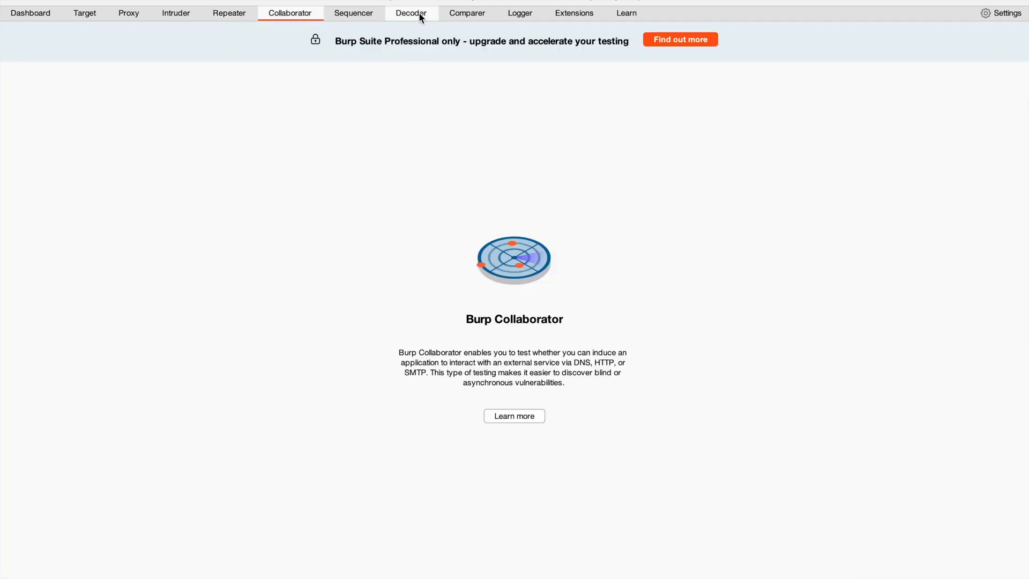
pyautogui.click(346, 15)
pyautogui.click(404, 16)
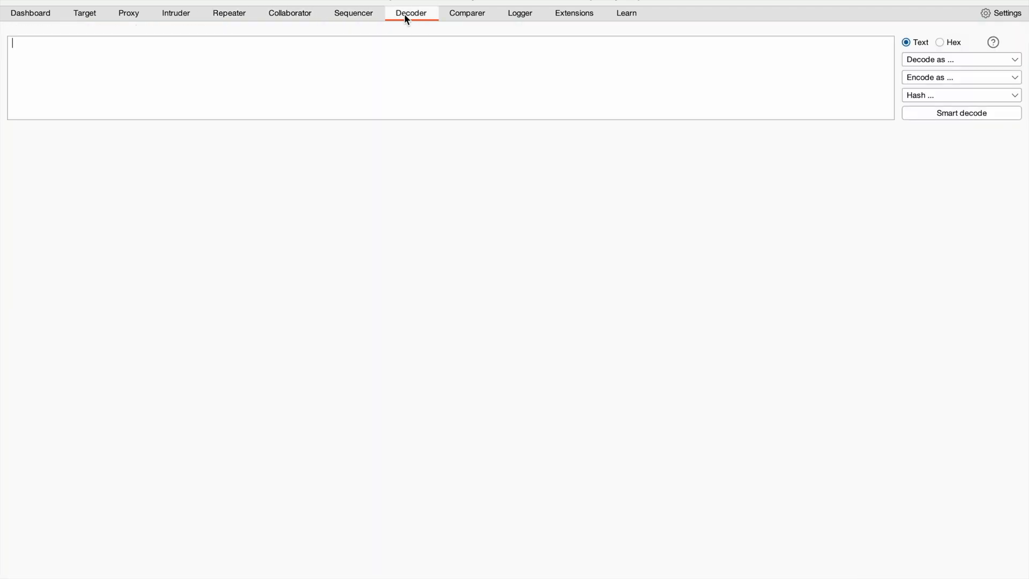
pyautogui.click(292, 16)
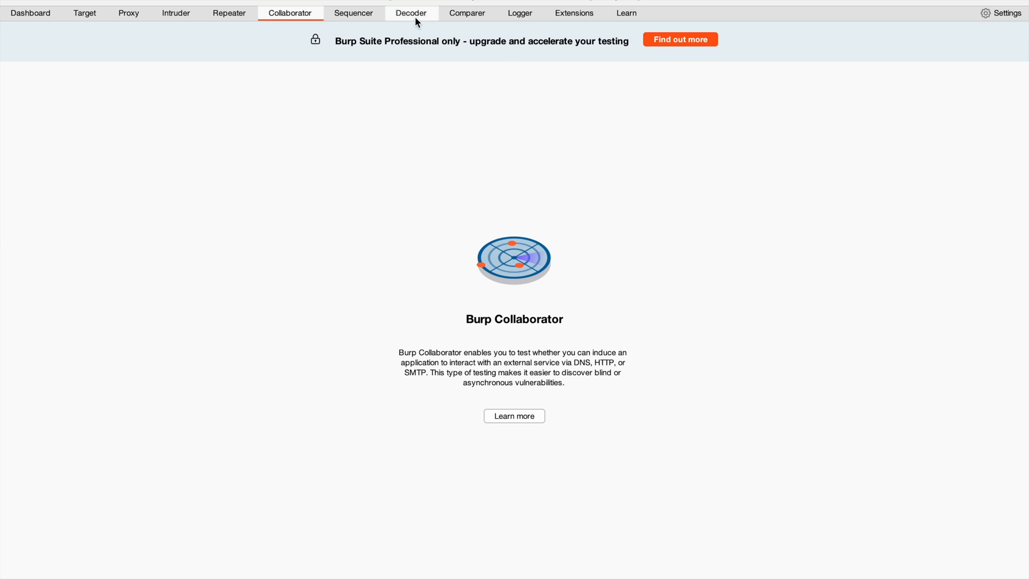
# Paste the copied Accept header value into Comparer as an item for comparison.
pyautogui.click(480, 17)
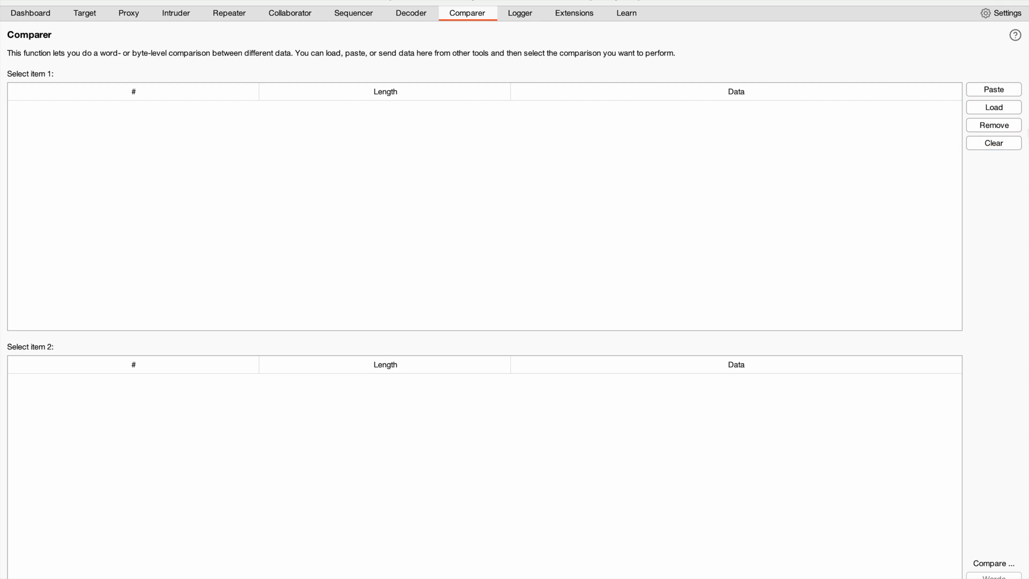
pyautogui.click(1005, 89)
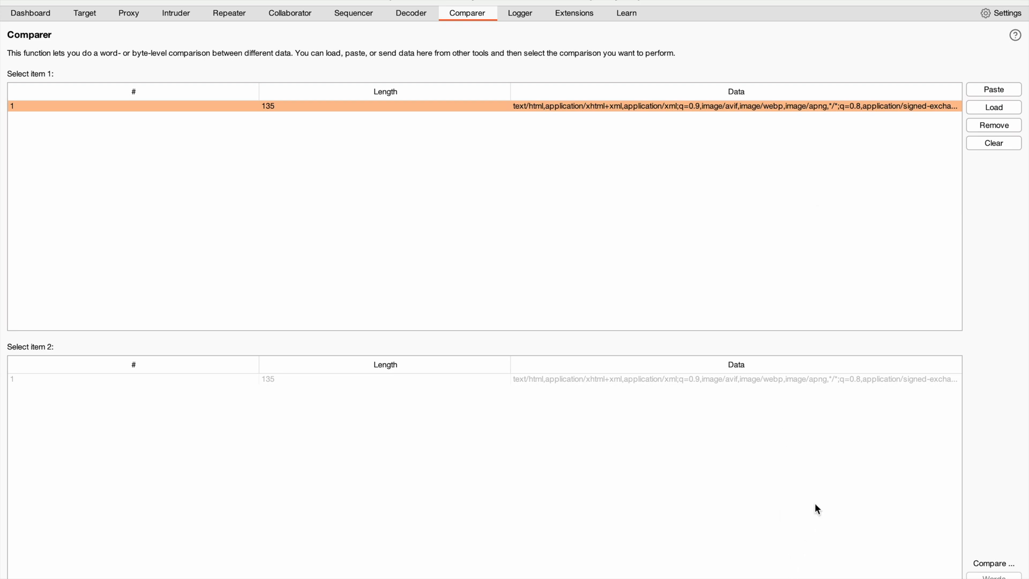
pyautogui.click(1006, 108)
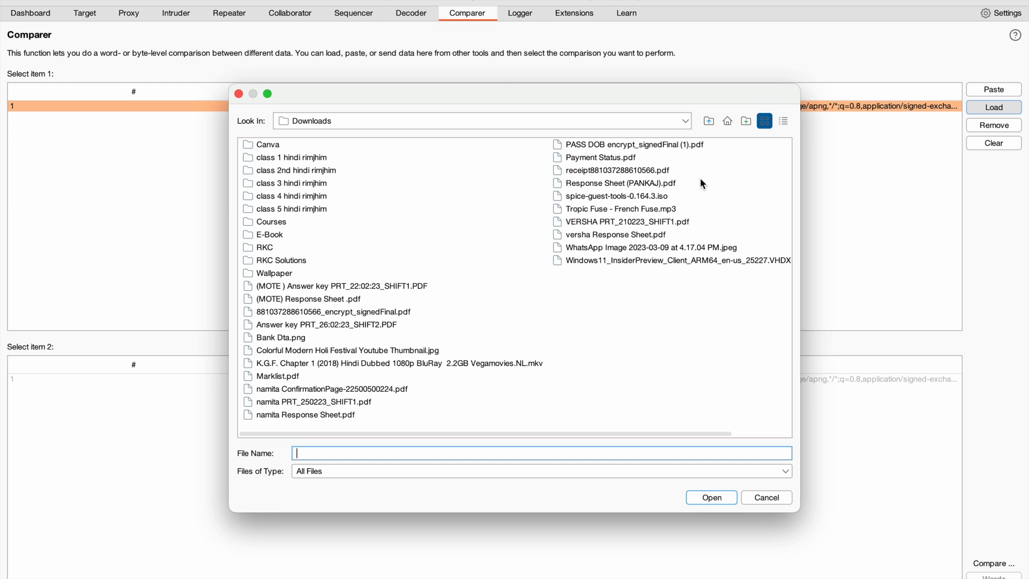
pyautogui.click(767, 496)
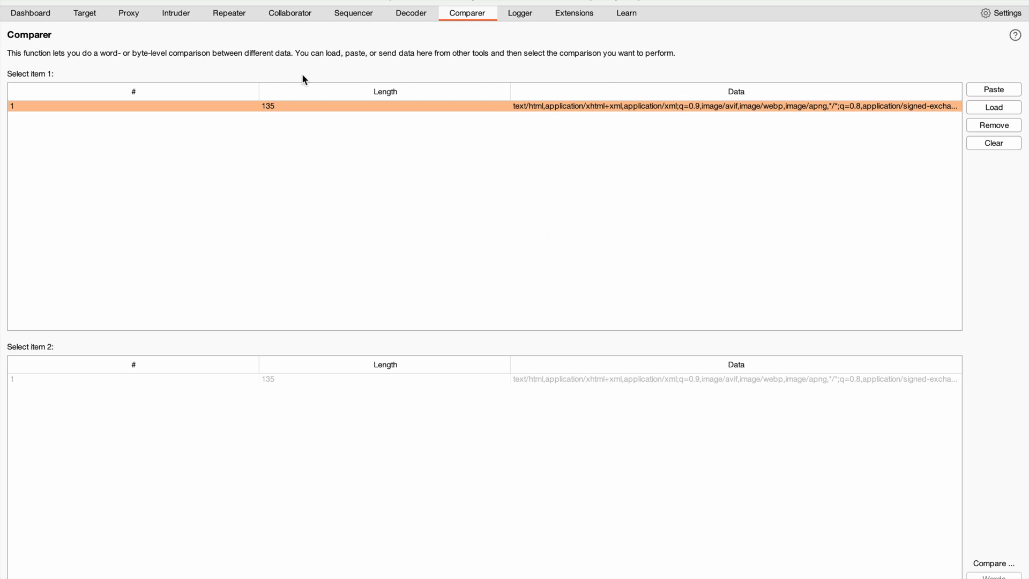
# Paste the copied Accept header value into the empty last line of the Repeater request.
pyautogui.click(241, 12)
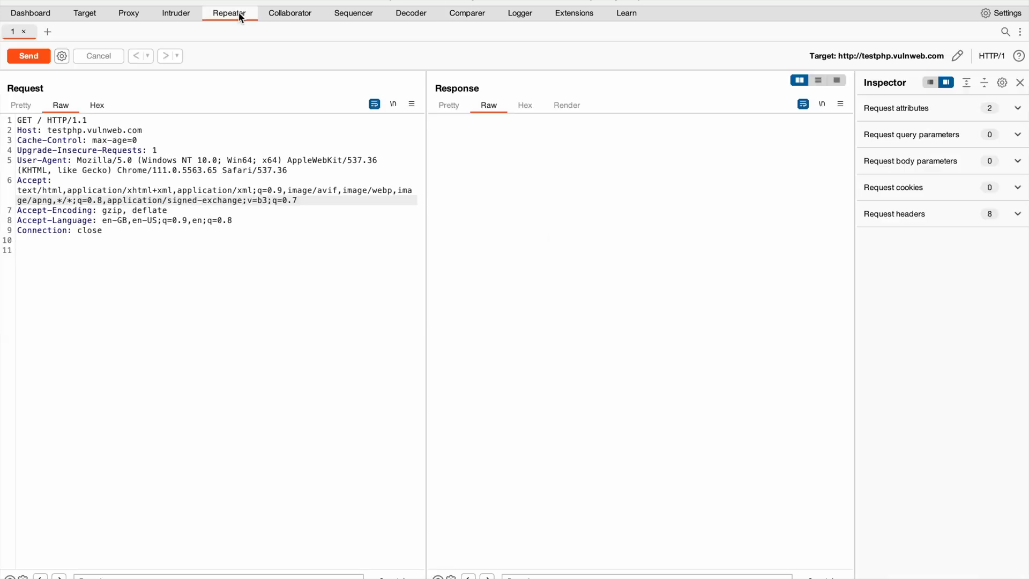
pyautogui.click(190, 291)
pyautogui.rightClick(189, 291)
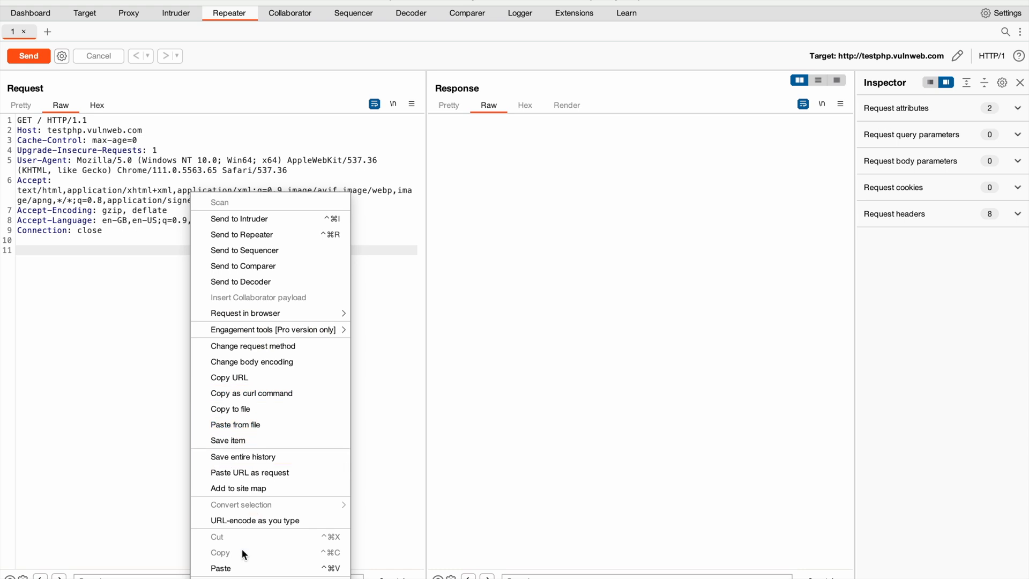
pyautogui.click(239, 568)
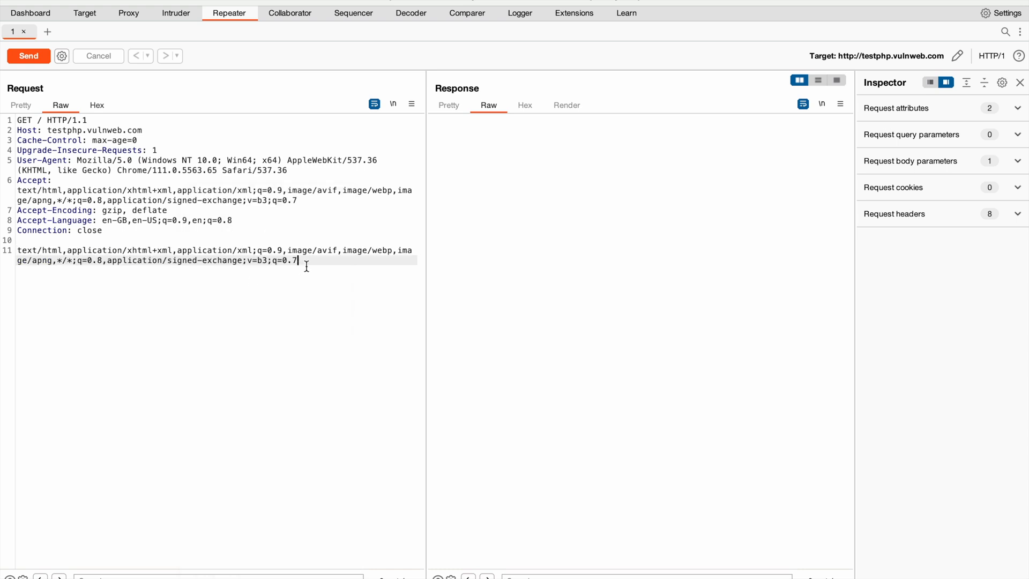
# Insert blank lines between the request headers and the pasted text in Repeater.
pyautogui.click(74, 239)
pyautogui.press('Return')
pyautogui.press('Return')
pyautogui.press('Return')
pyautogui.press('Return')
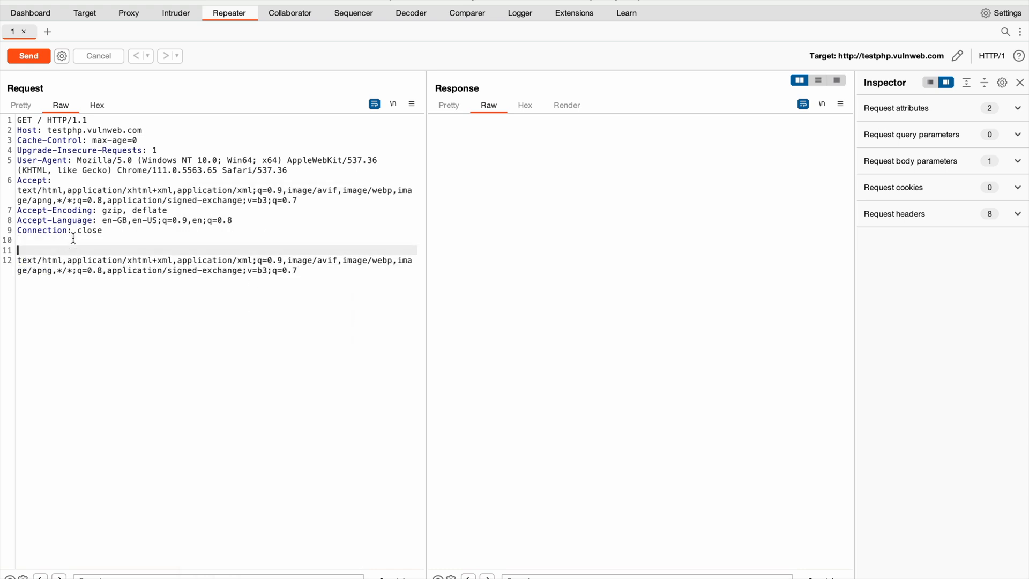
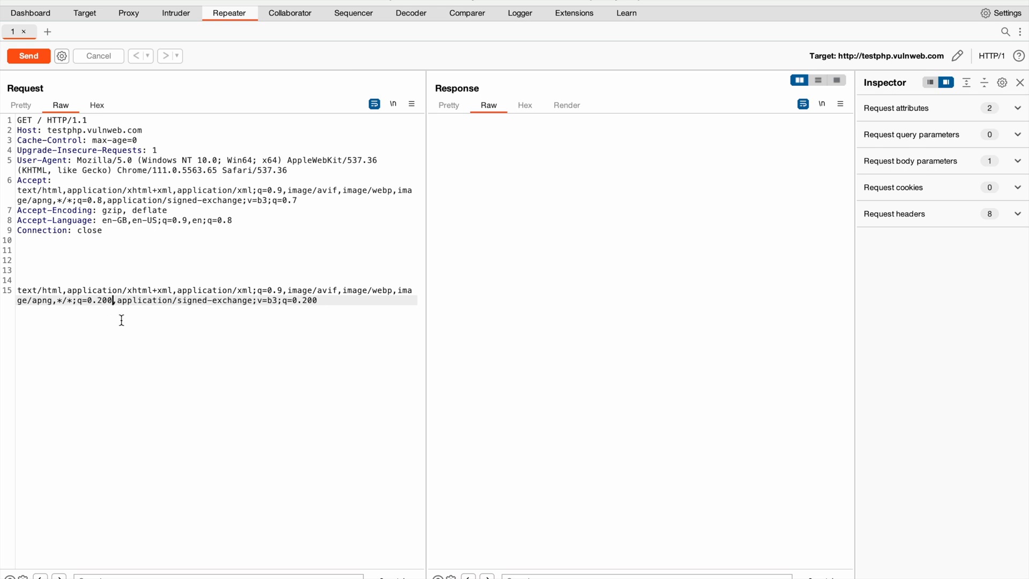
# Copy the modified Accept text with the q=0.200 values from the Repeater request and paste it into Comparer as a second item.
pyautogui.hotkey('ctrl', 'a')
pyautogui.press('Right')
pyautogui.tripleClick(142, 284)
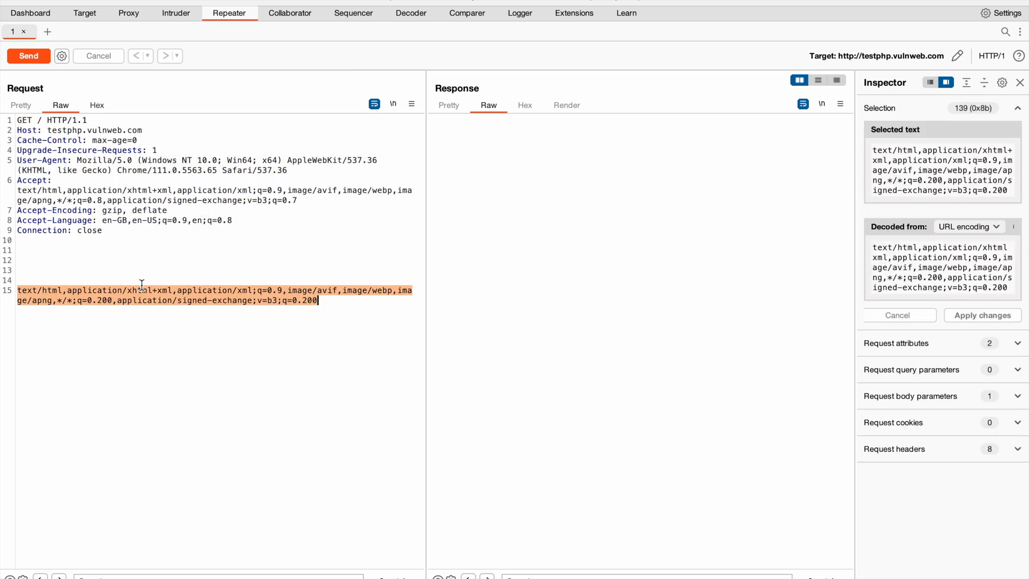
pyautogui.click(466, 14)
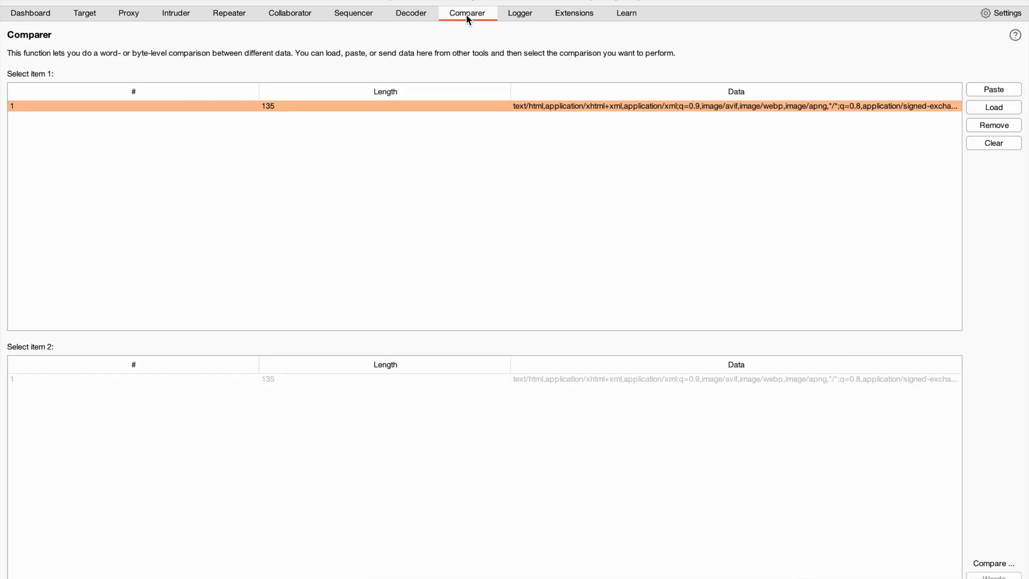
pyautogui.click(993, 89)
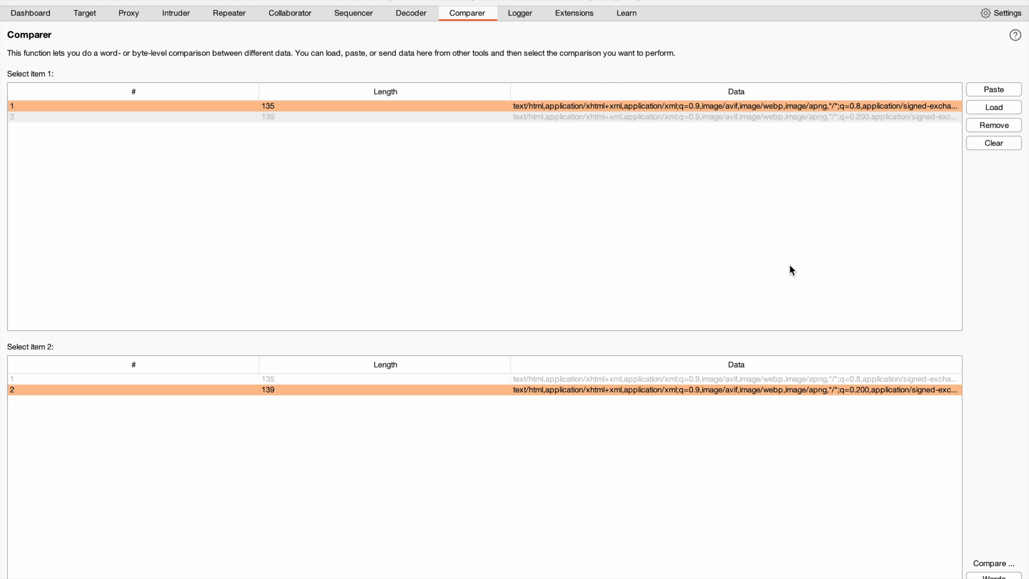
# Run a word-level comparison of items 1 and 2 and examine the highlighted differences along both full text lines.
pyautogui.click(996, 576)
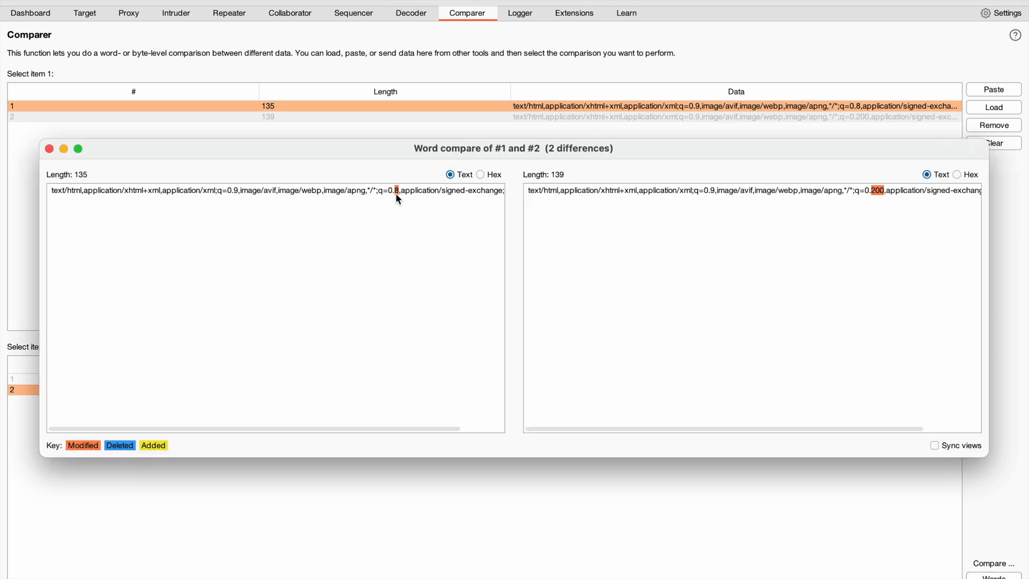
pyautogui.hscroll(2, 395, 192)
pyautogui.hscroll(-2, 395, 192)
pyautogui.hscroll(2, 396, 192)
pyautogui.hscroll(4, 630, 216)
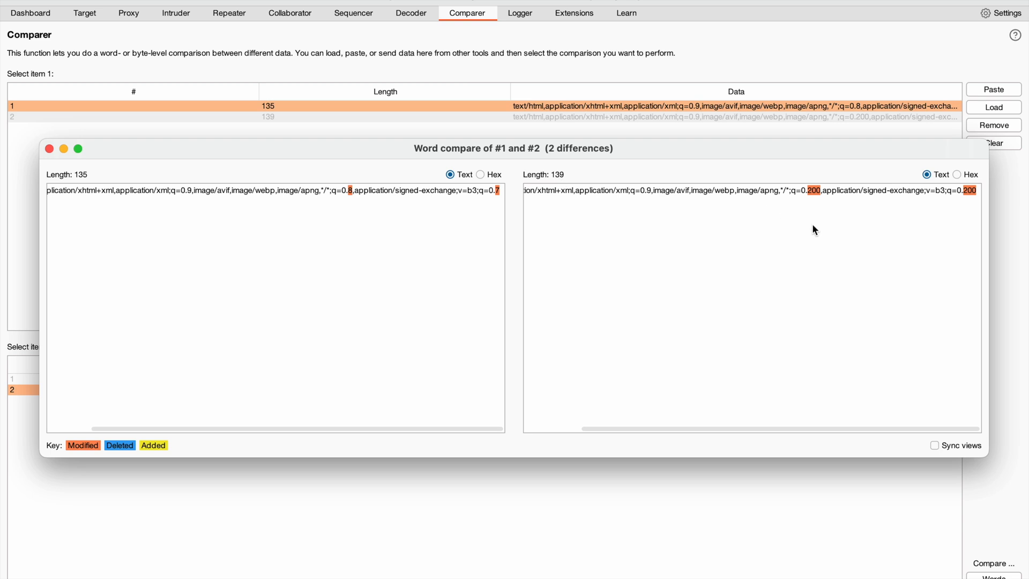
# View both compared items in hex to inspect the differing bytes, and return both to text view.
pyautogui.click(480, 175)
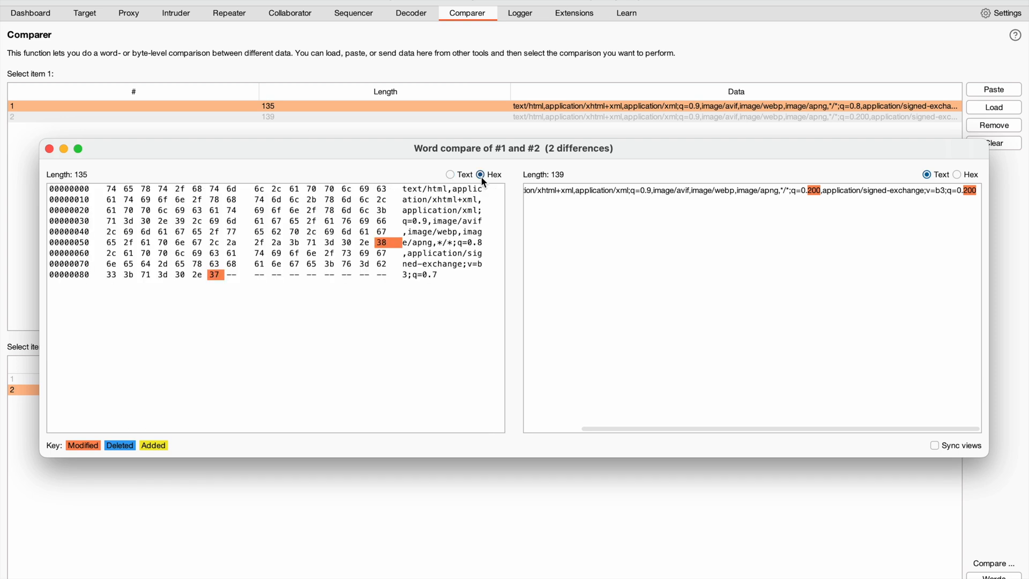
pyautogui.click(956, 175)
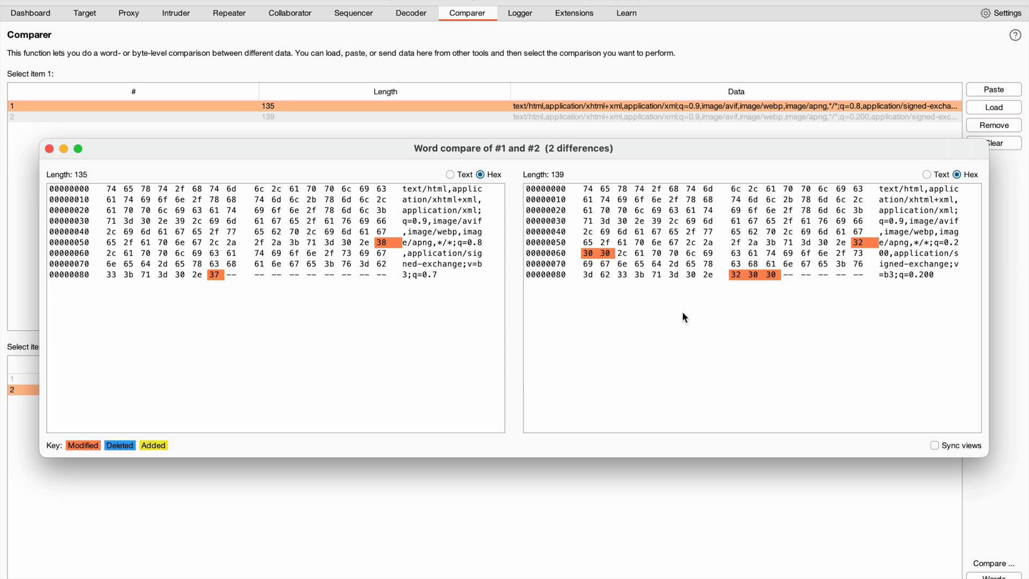
pyautogui.click(459, 177)
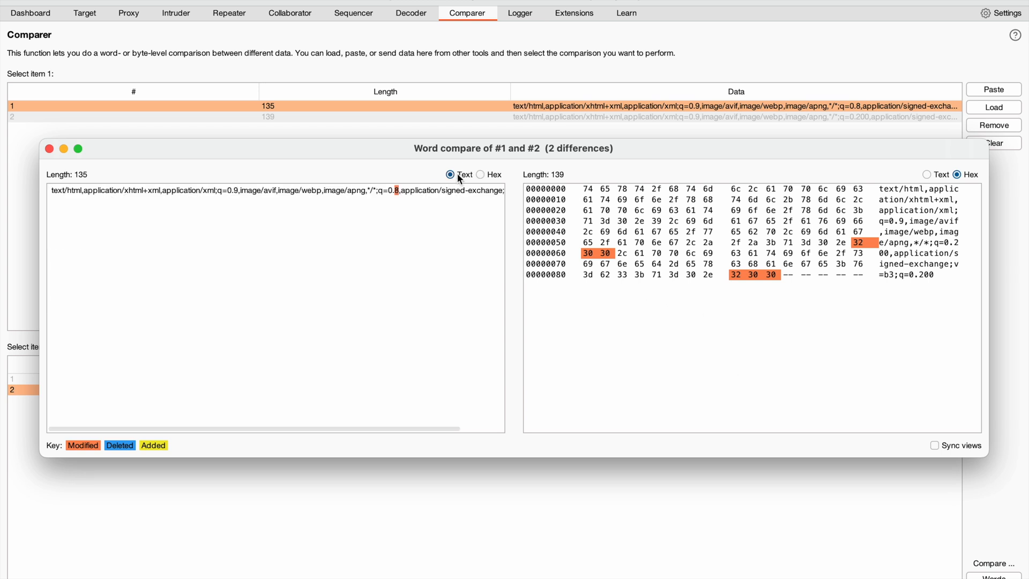
pyautogui.click(940, 177)
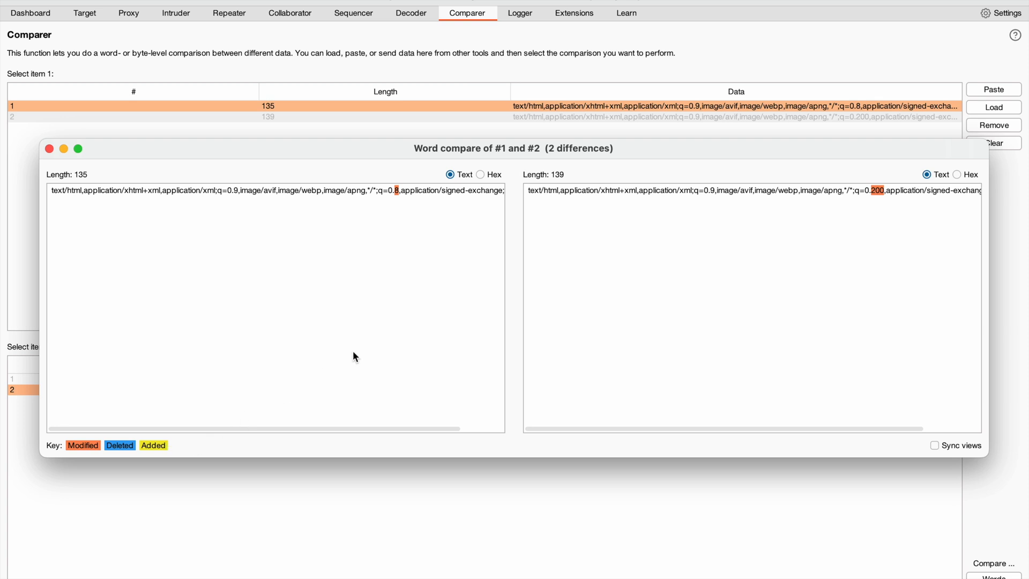
# Close the word comparison and remove item 1, the original Accept header value, from Comparer.
pyautogui.click(49, 150)
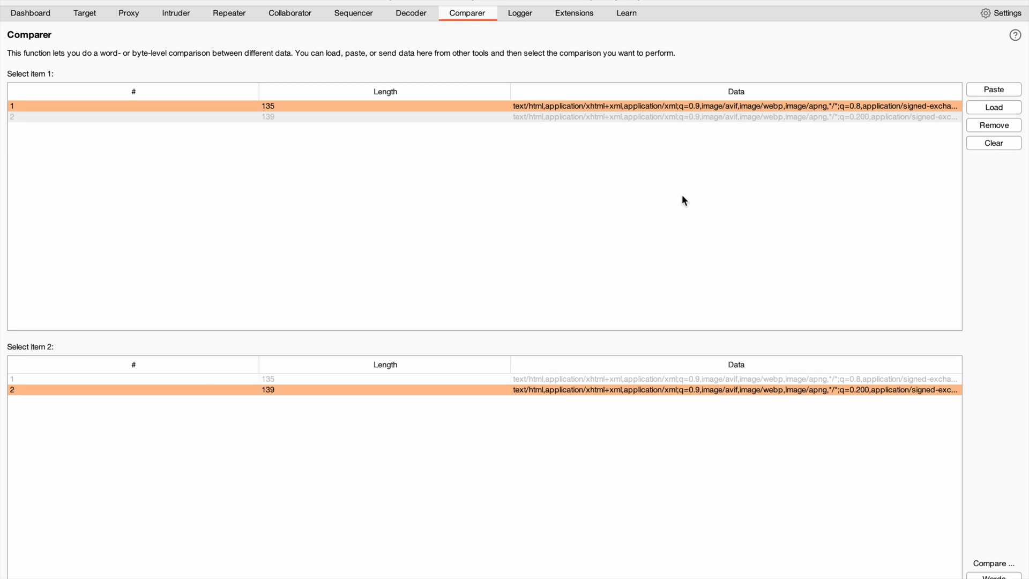
pyautogui.click(1014, 129)
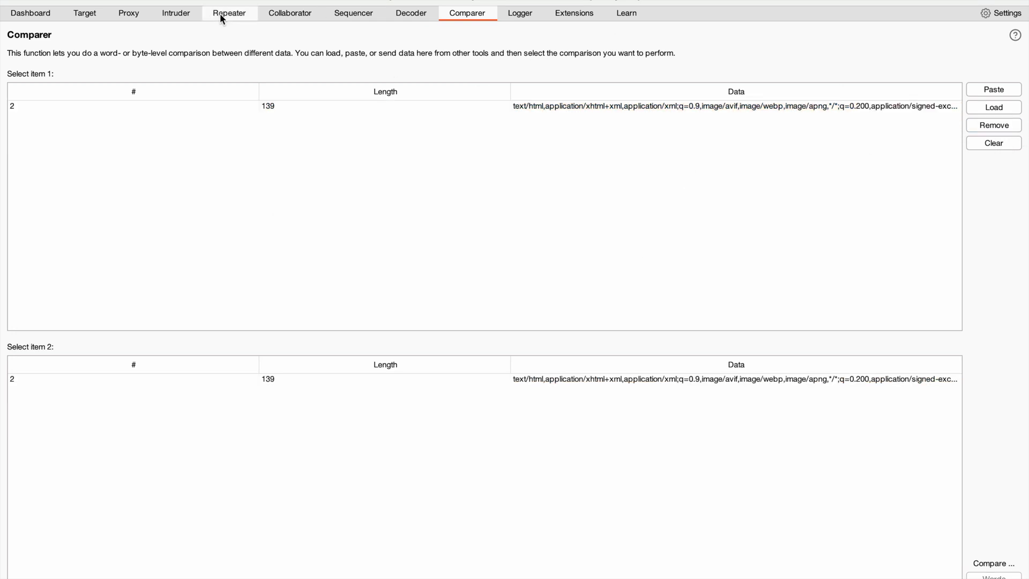
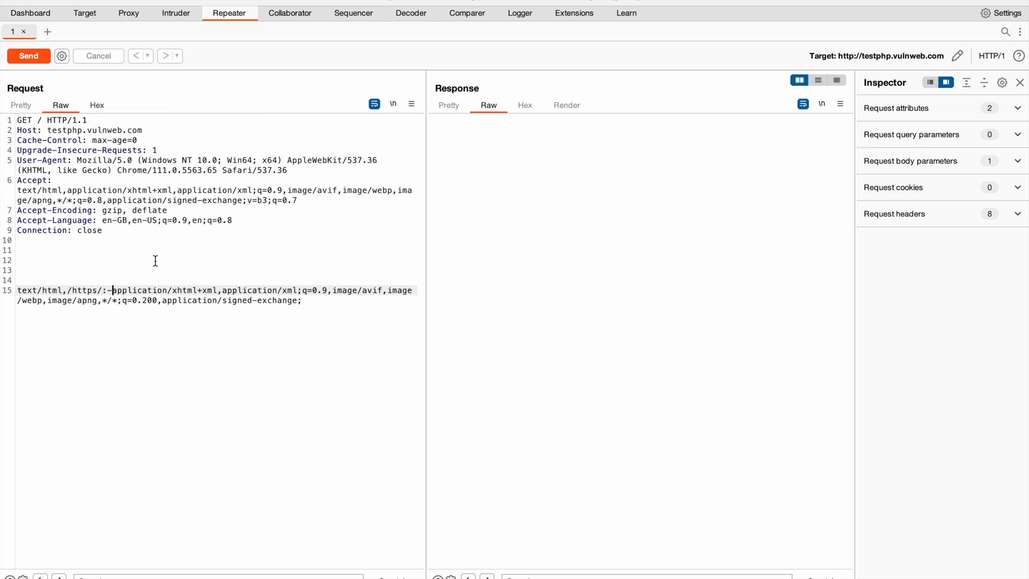
# Copy the edited Accept text containing /https/:- on line 15 of the Repeater request and paste it into Comparer as a new item.
pyautogui.tripleClick(142, 291)
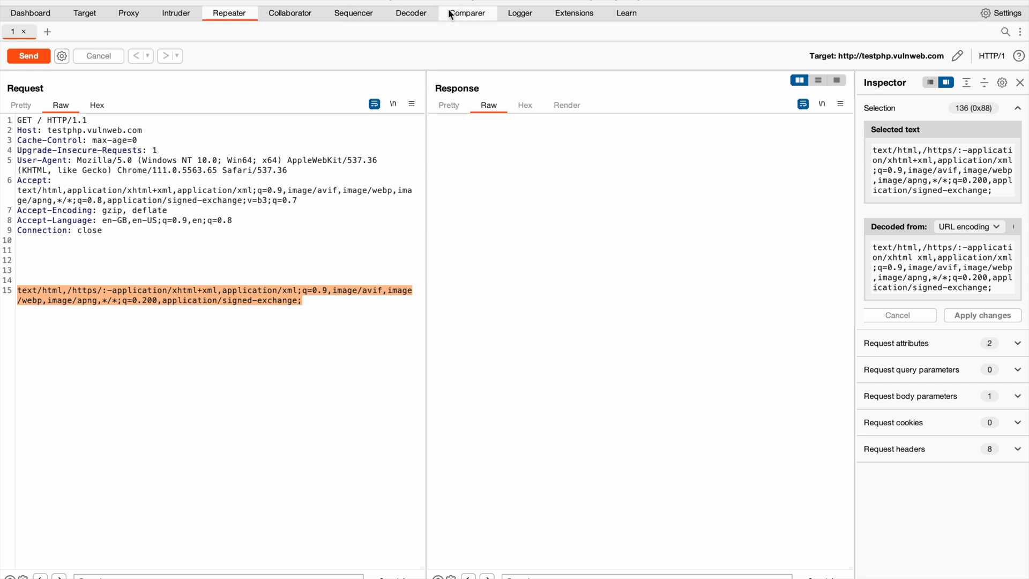
pyautogui.click(467, 13)
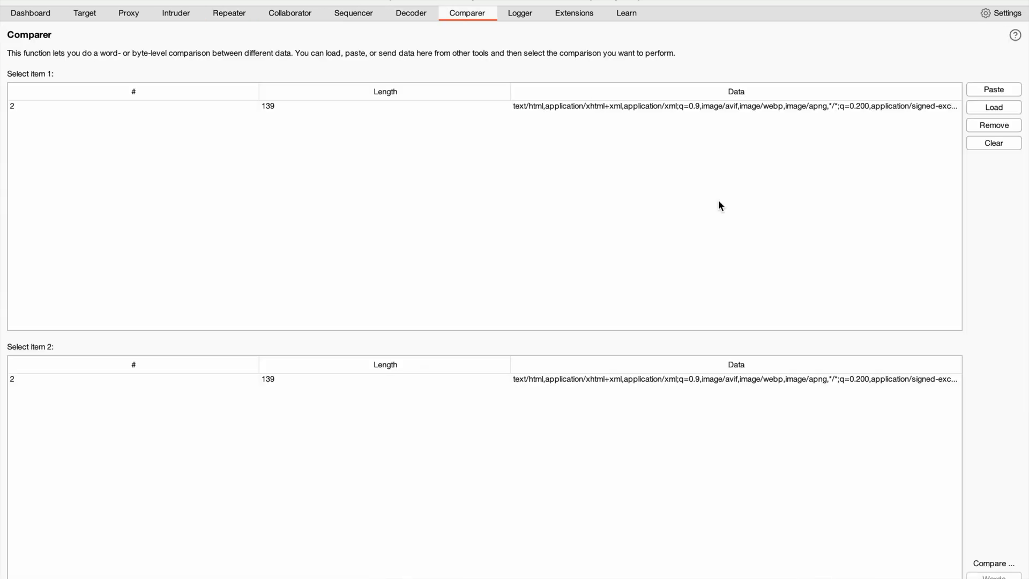
pyautogui.click(993, 89)
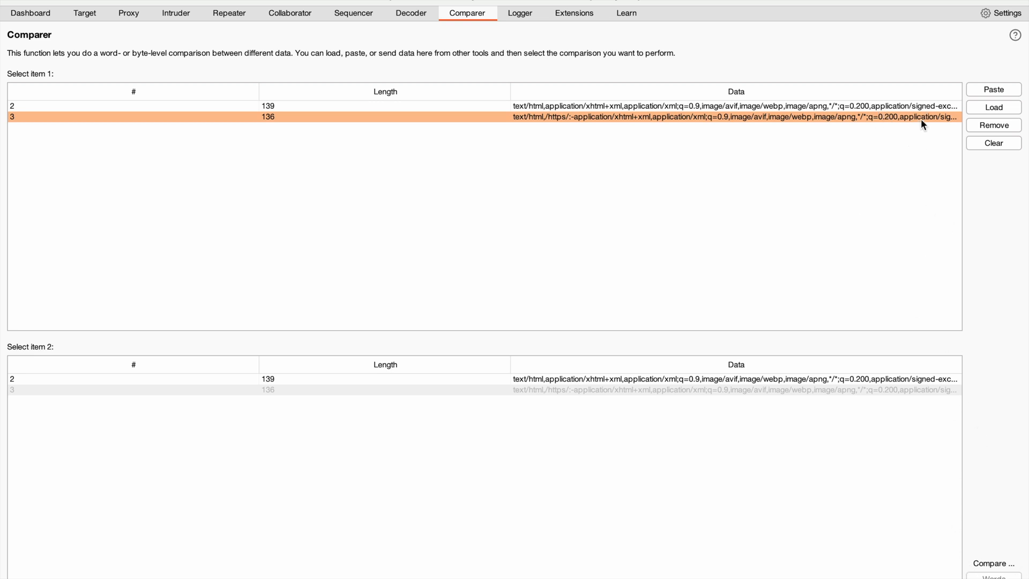
# Run a word-level comparison of items 2 and 3, examine the highlighted differences along both text lines, and close the comparison.
pyautogui.click(934, 107)
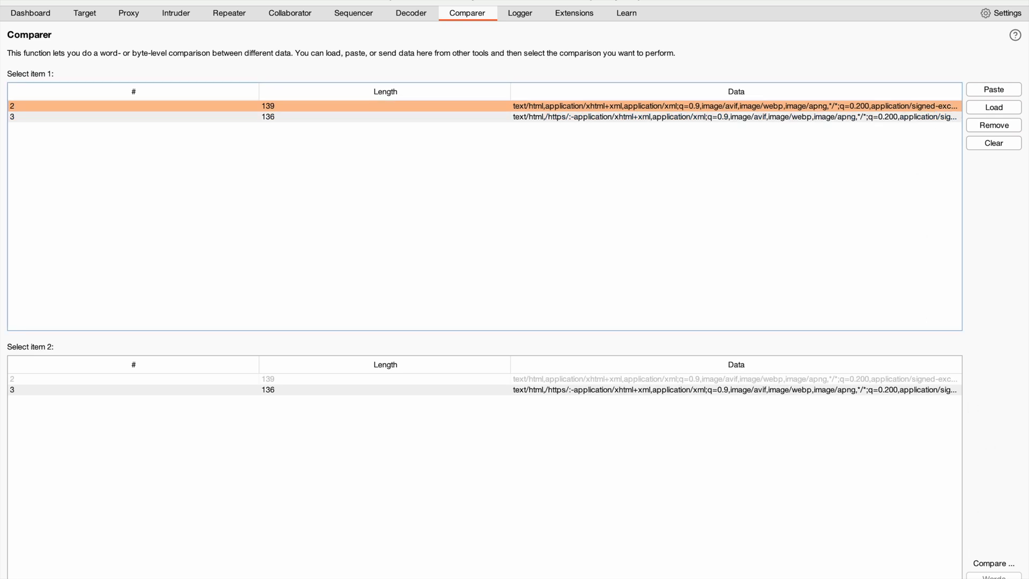
pyautogui.click(806, 381)
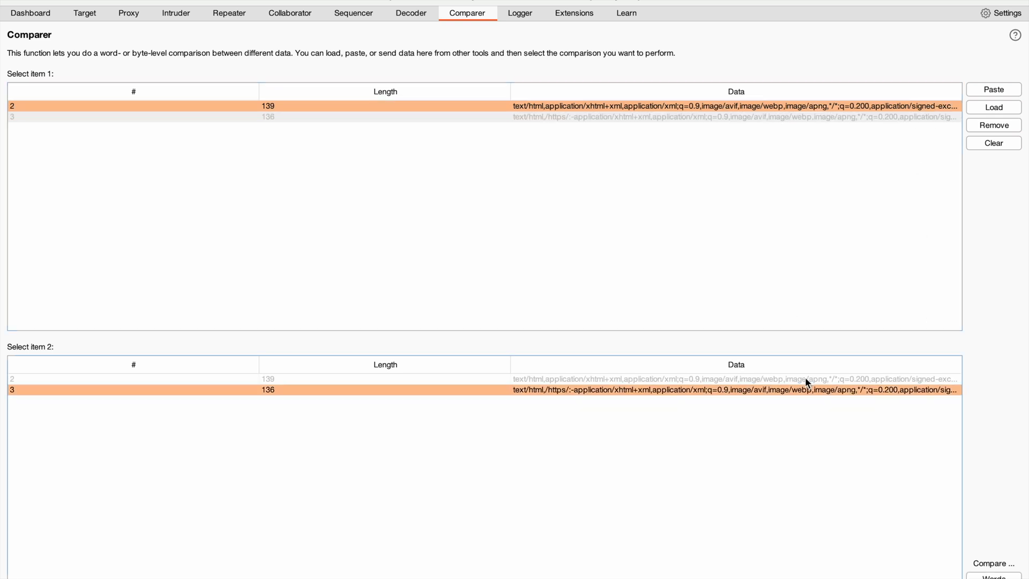
pyautogui.click(994, 576)
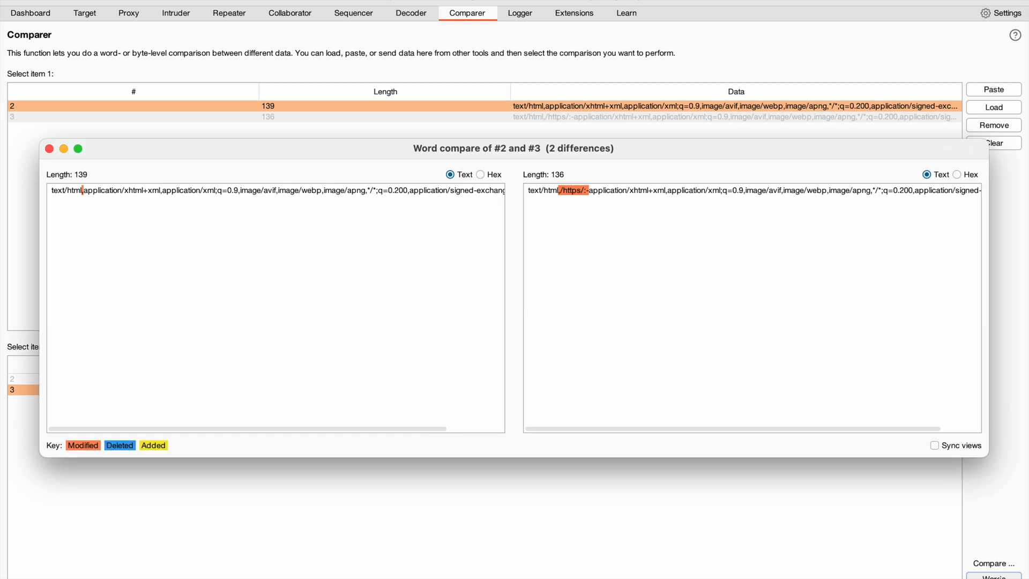
pyautogui.hscroll(5, 369, 236)
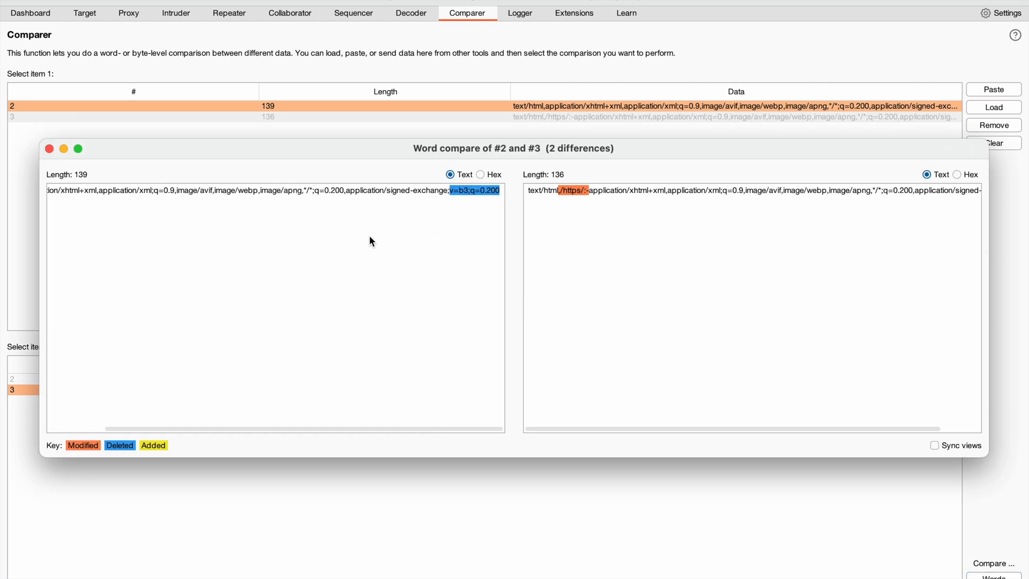
pyautogui.hscroll(2, 744, 215)
pyautogui.hscroll(-2, 745, 215)
pyautogui.click(49, 149)
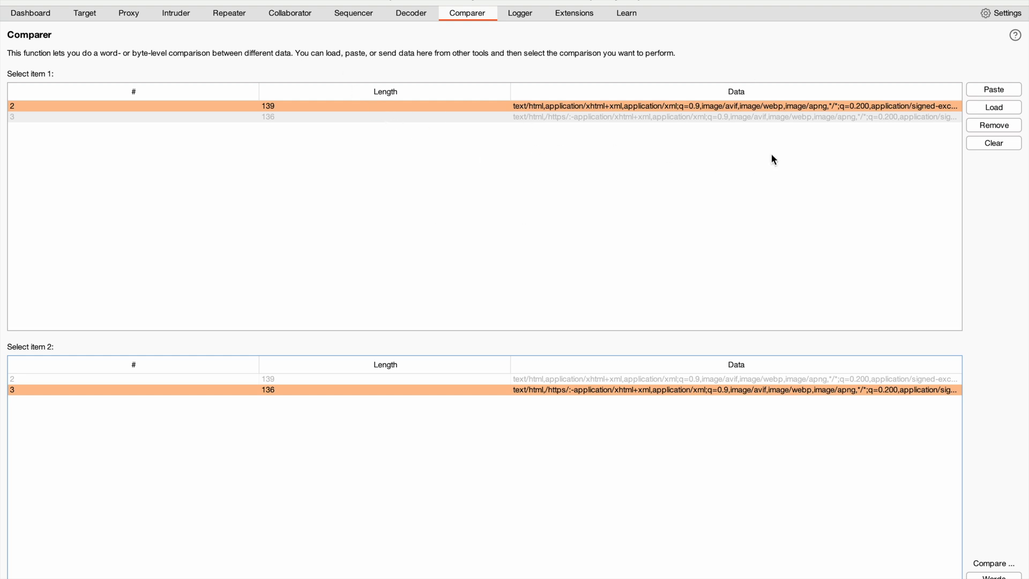
# Open the Comparer help documentation, read through its sections on carrying out comparisons and on results, and close it.
pyautogui.click(1015, 36)
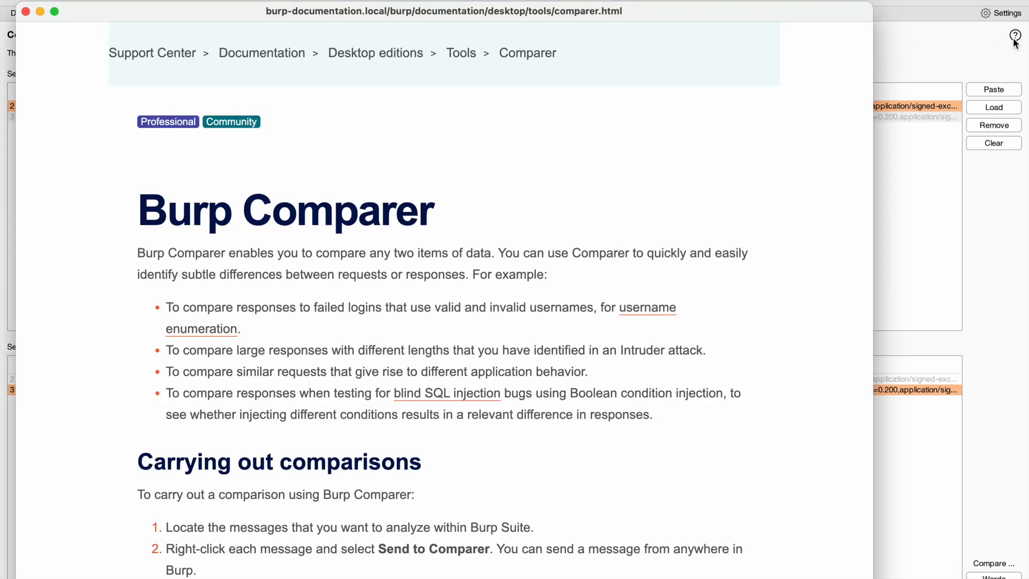
pyautogui.scroll(-5, 459, 183)
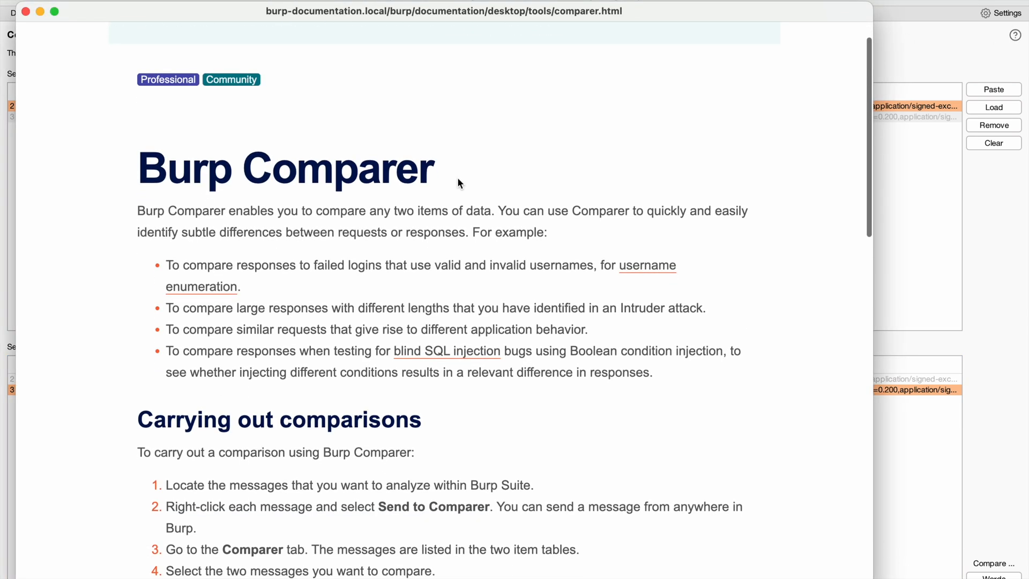
pyautogui.scroll(-10, 460, 182)
pyautogui.scroll(15, 460, 183)
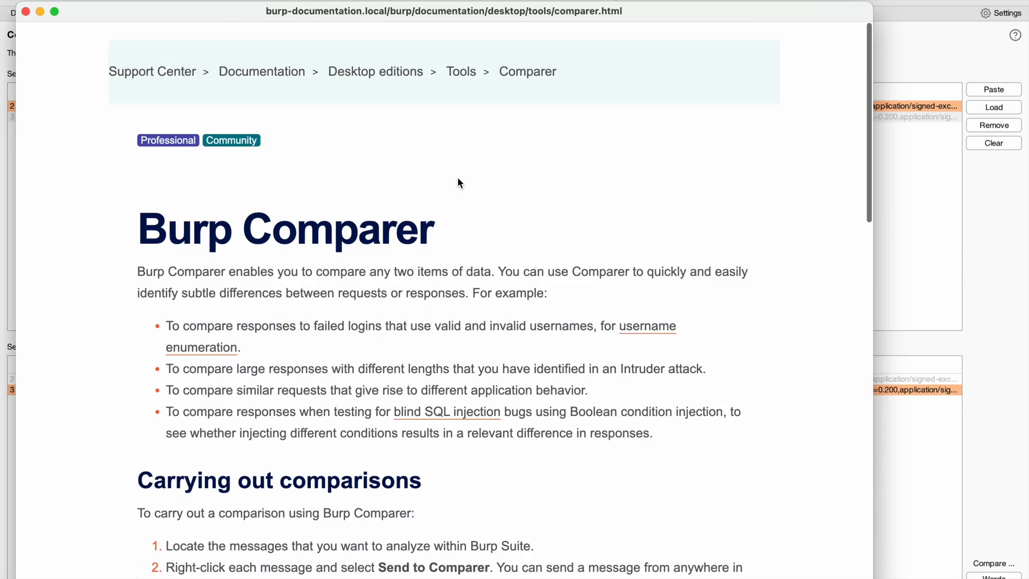
pyautogui.scroll(-15, 459, 182)
pyautogui.scroll(15, 459, 183)
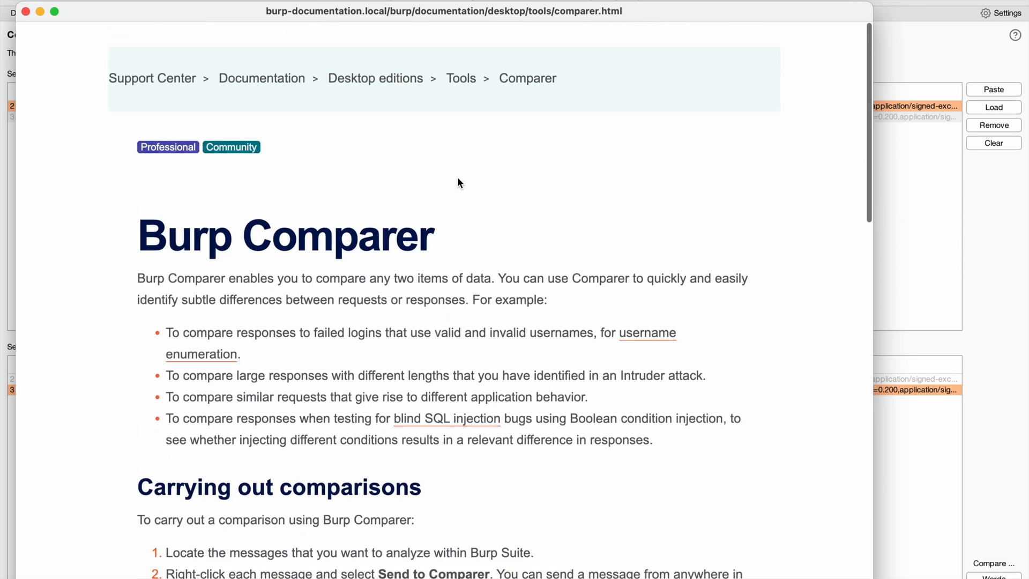
pyautogui.scroll(-15, 459, 183)
pyautogui.scroll(1, 459, 183)
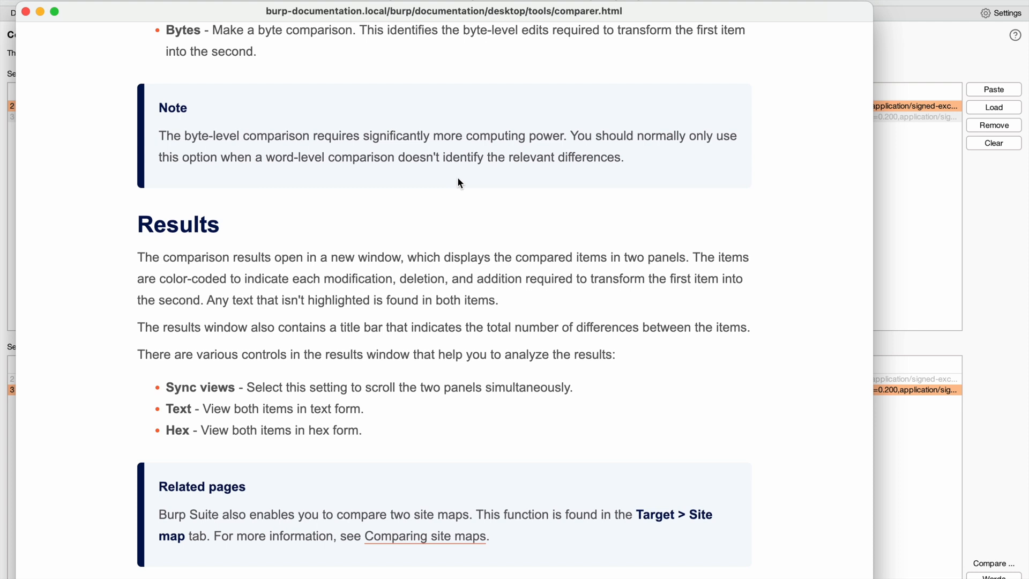
pyautogui.click(26, 11)
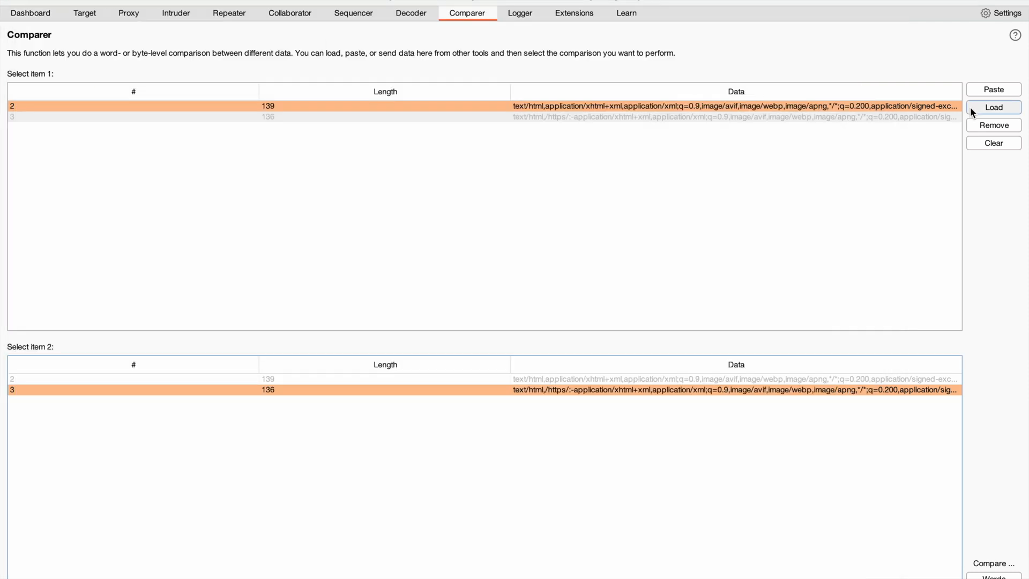